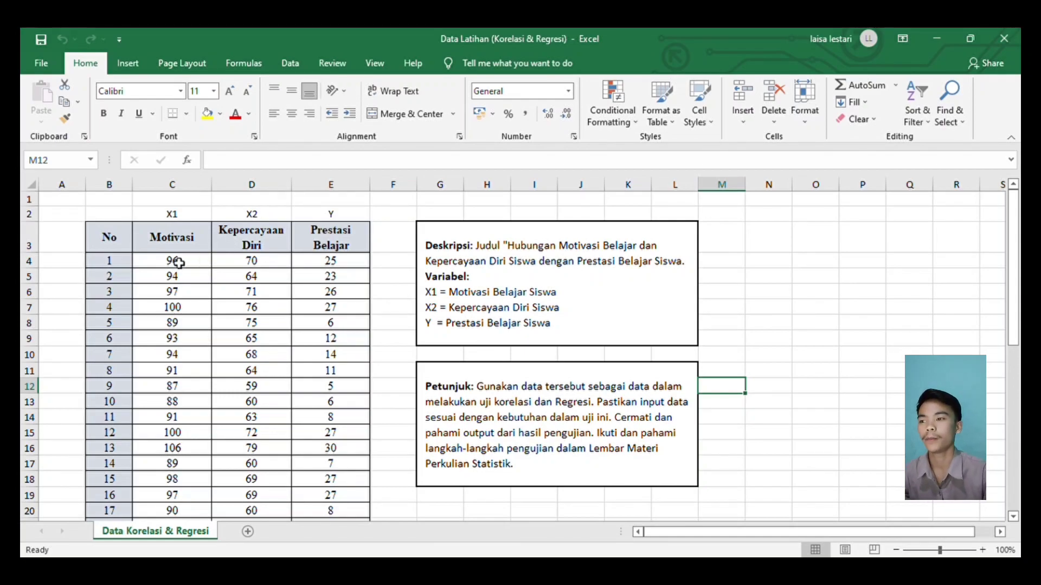
Copy the Motivasi, Kepercayaan Diri and Prestasi Belajar values for all 40 students, cells C4 to E43
drag(170, 266, 317, 483)
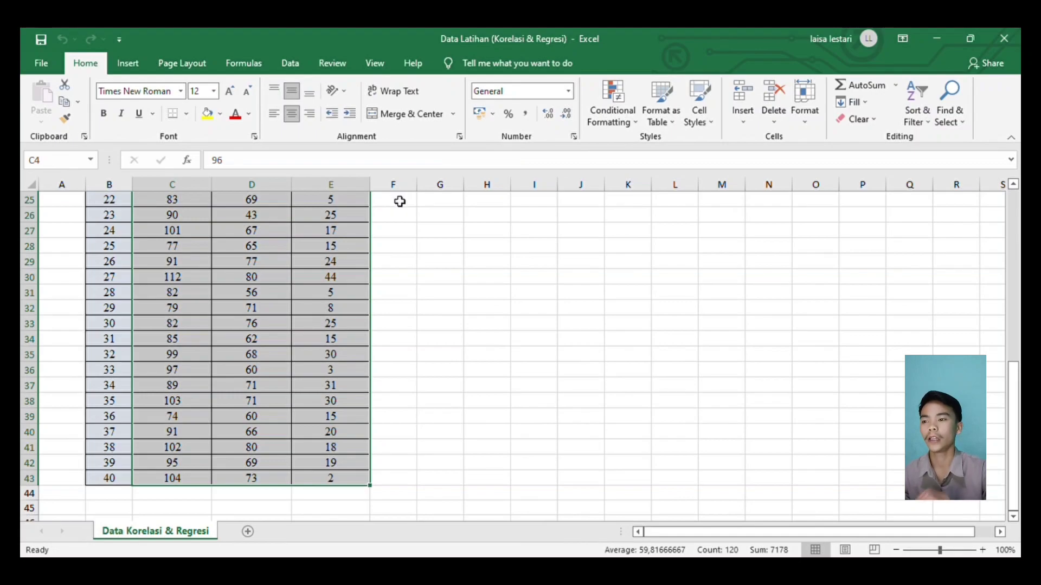
key(ctrl+c)
scroll(399, 201, up, 8)
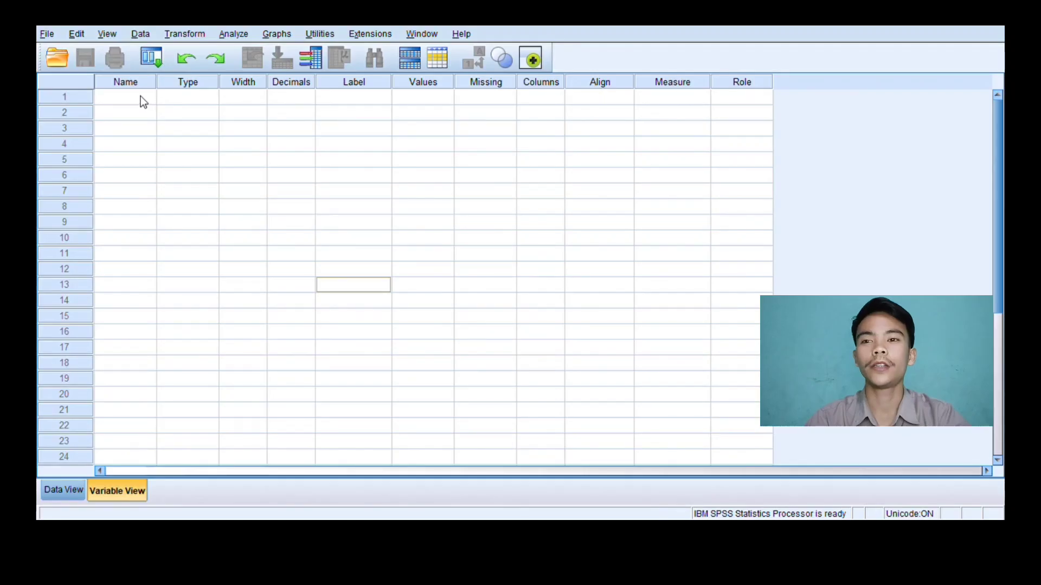
Switch to SPSS and define three variables named X1, X2 and Y
click(141, 97)
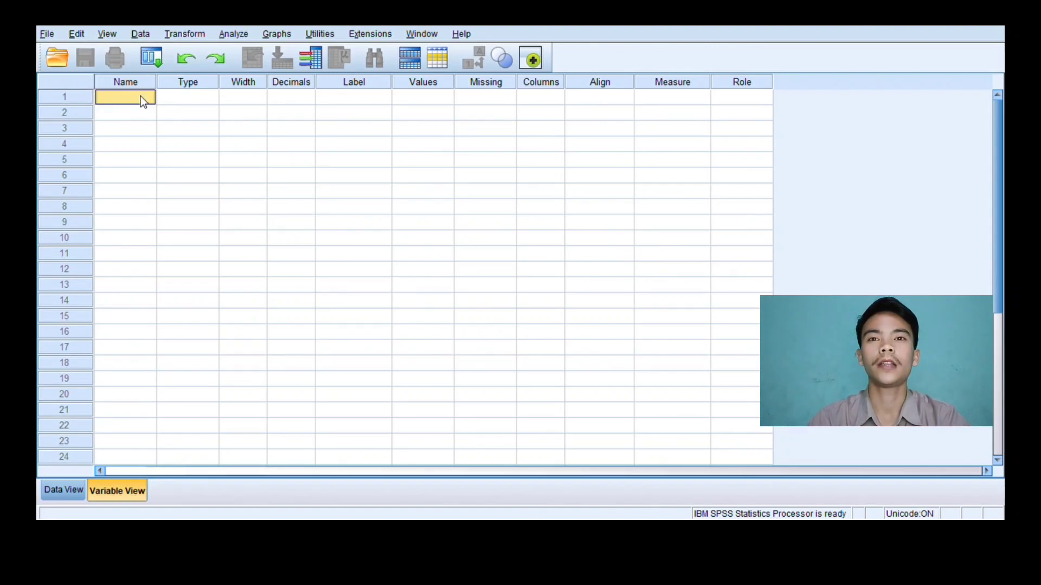
text(X)
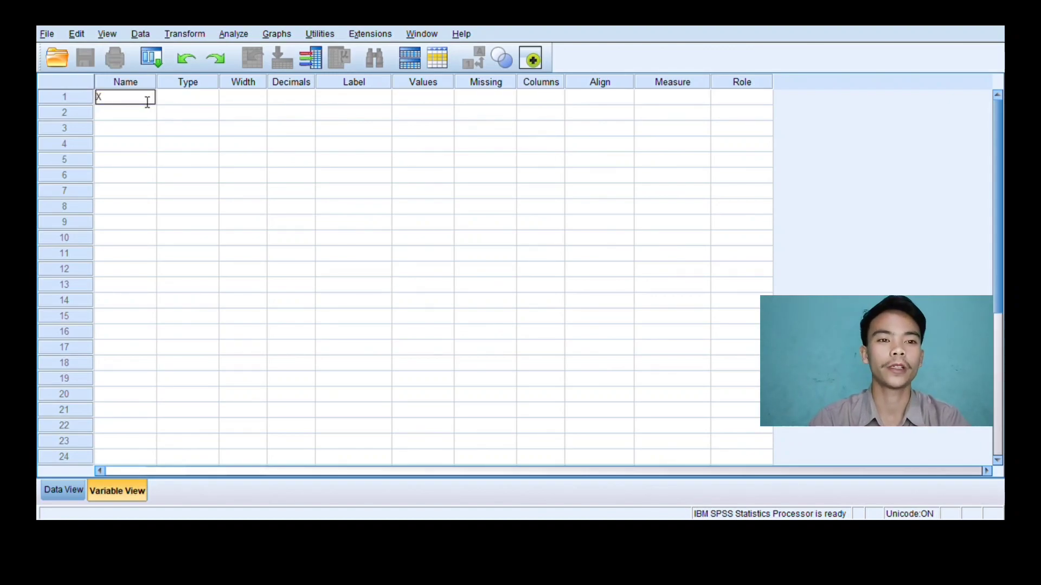
key(BackSpace)
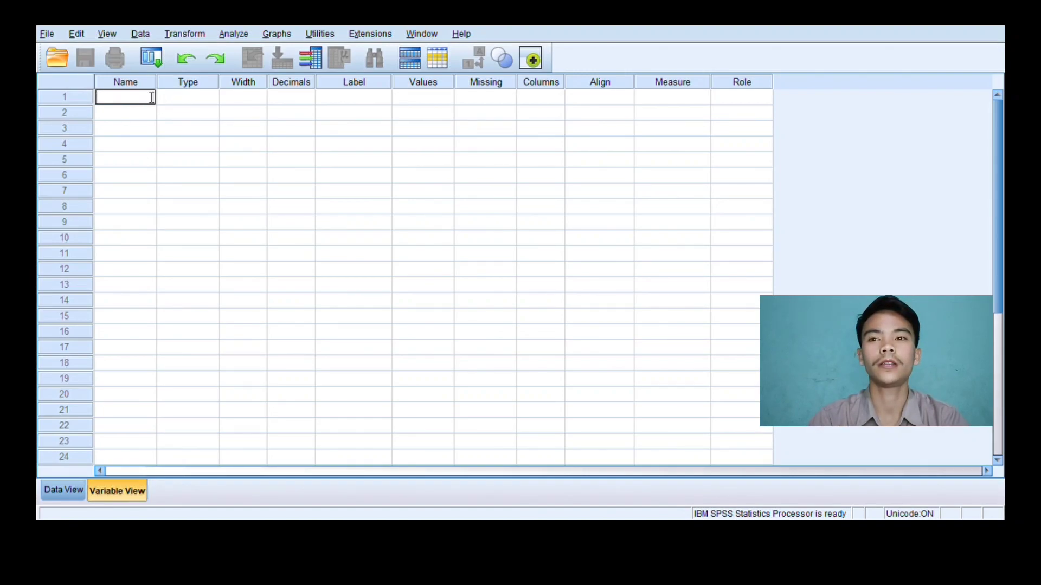
text(X1)
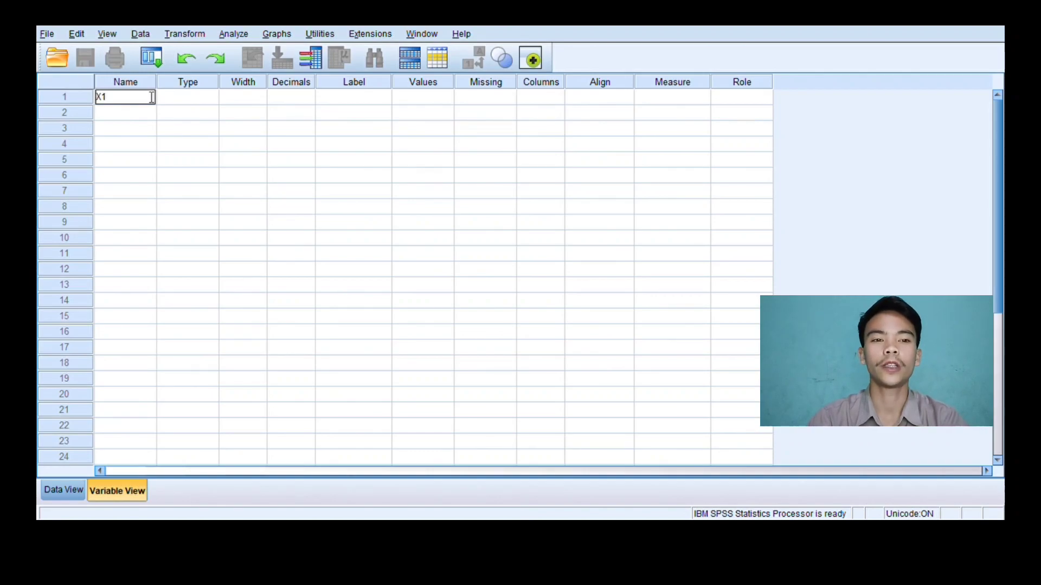
key(Return)
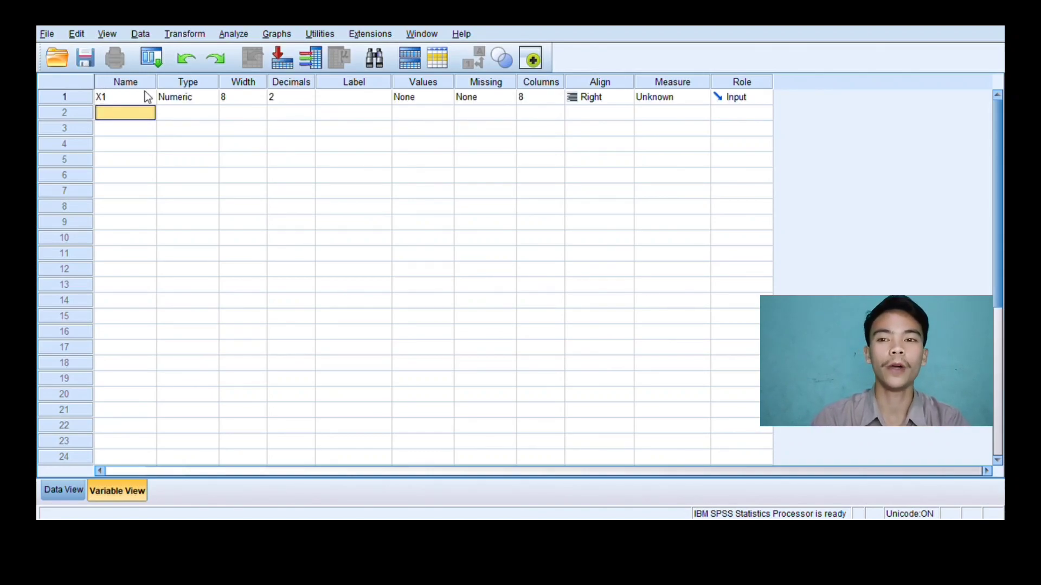
text(X2)
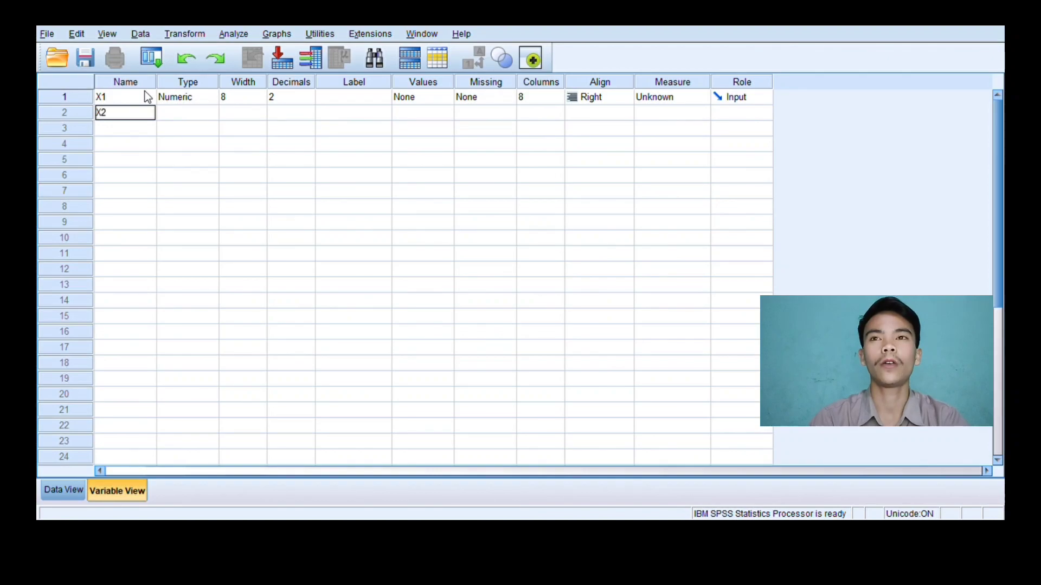
key(Return)
text(Y)
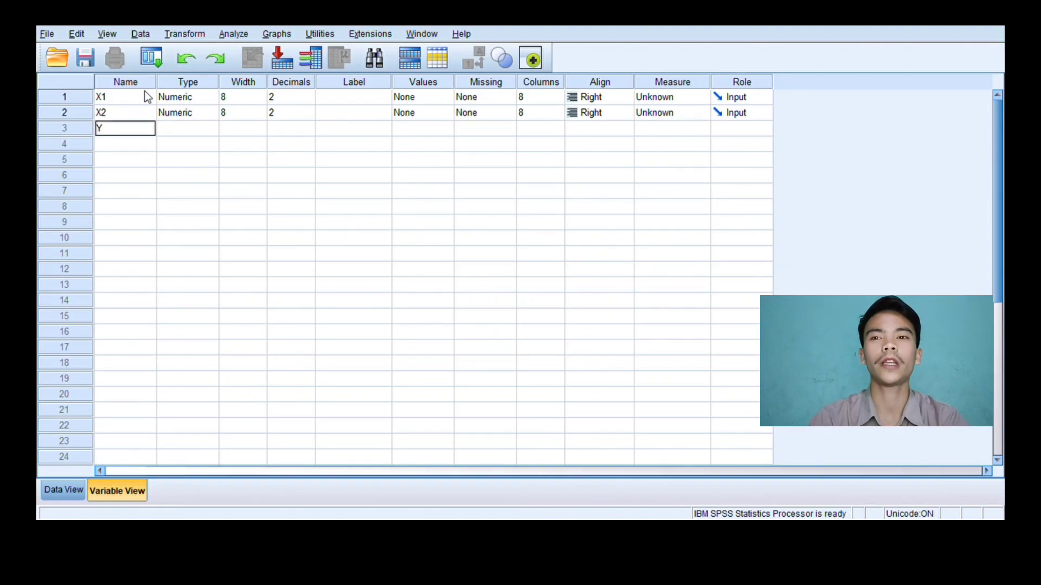
Label variable X1 as Kelas A and variable X2 as Kelas B
click(351, 96)
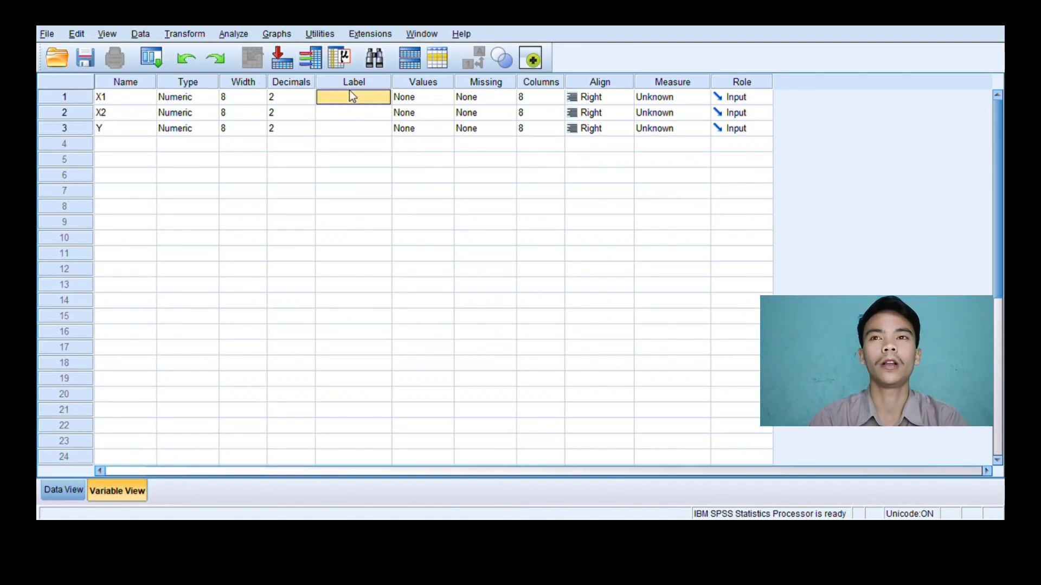
text(Kelas)
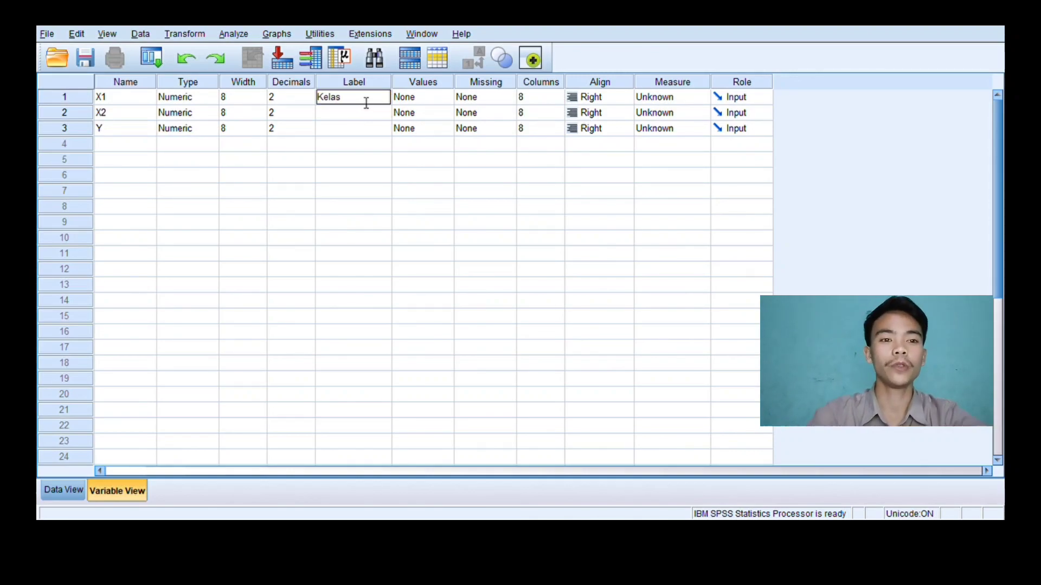
text( A)
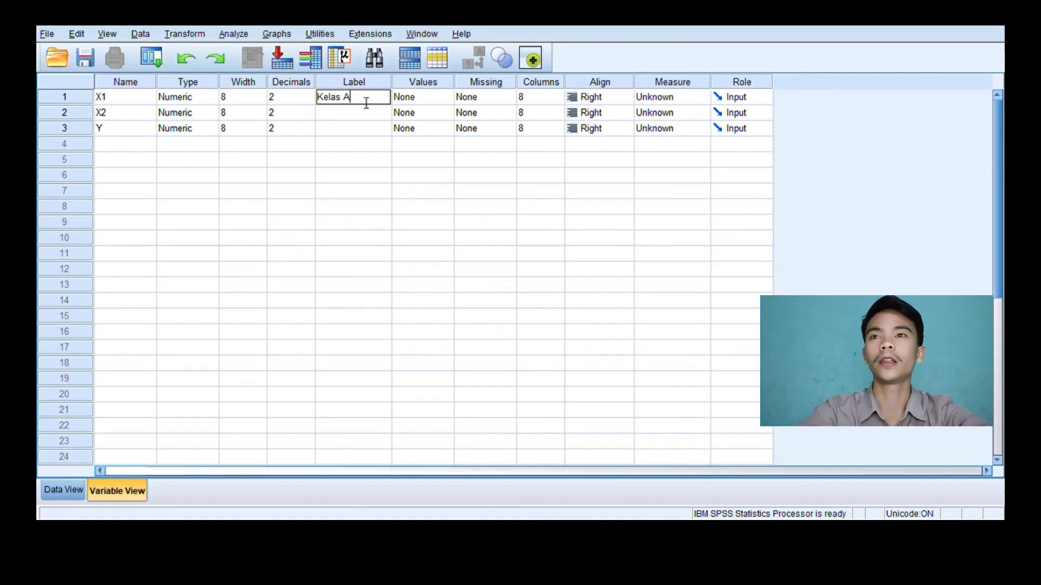
key(Return)
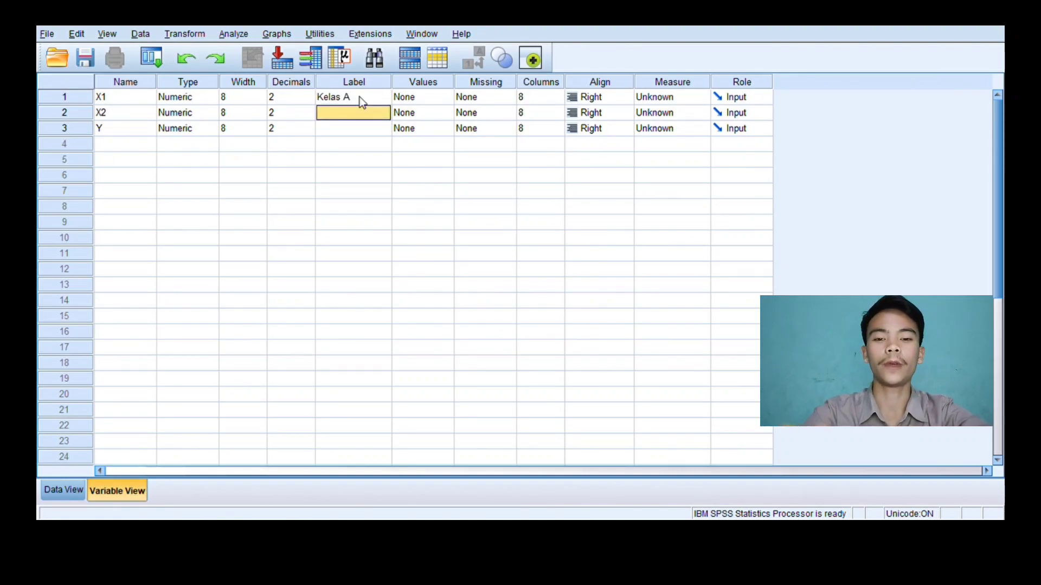
text(KElas B)
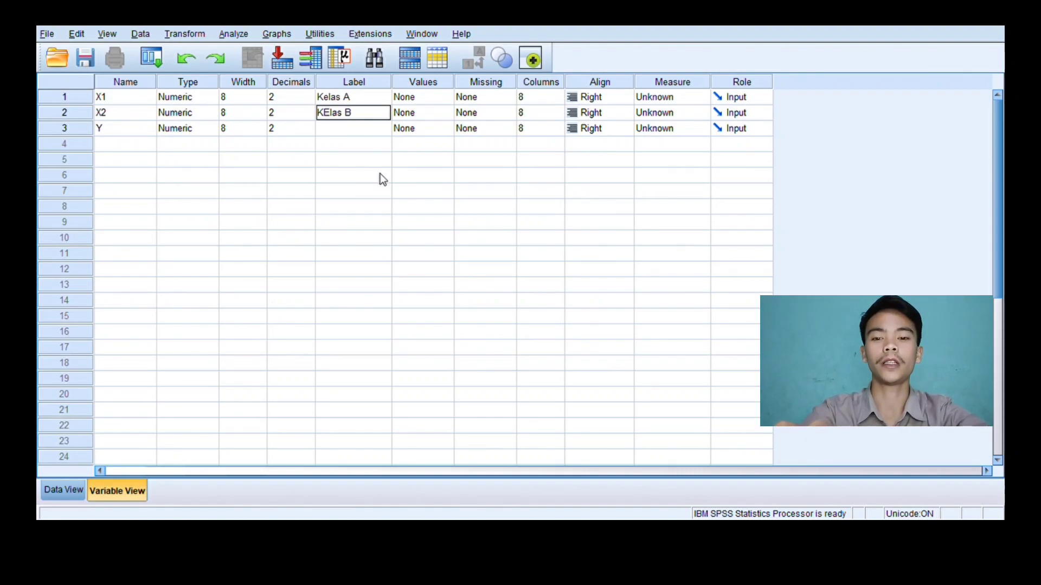
click(334, 123)
key(BackSpace)
text(e)
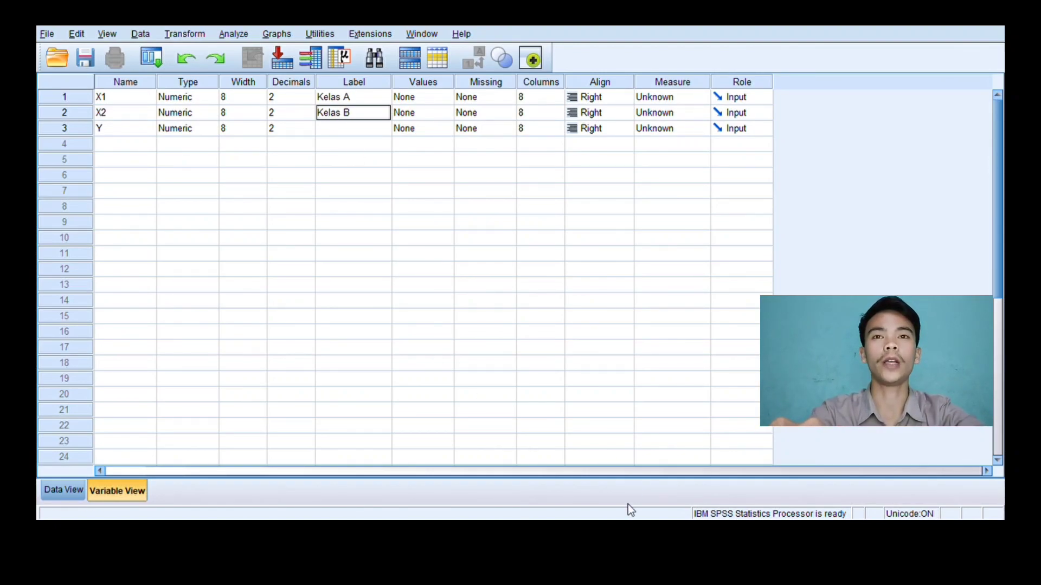
key(Return)
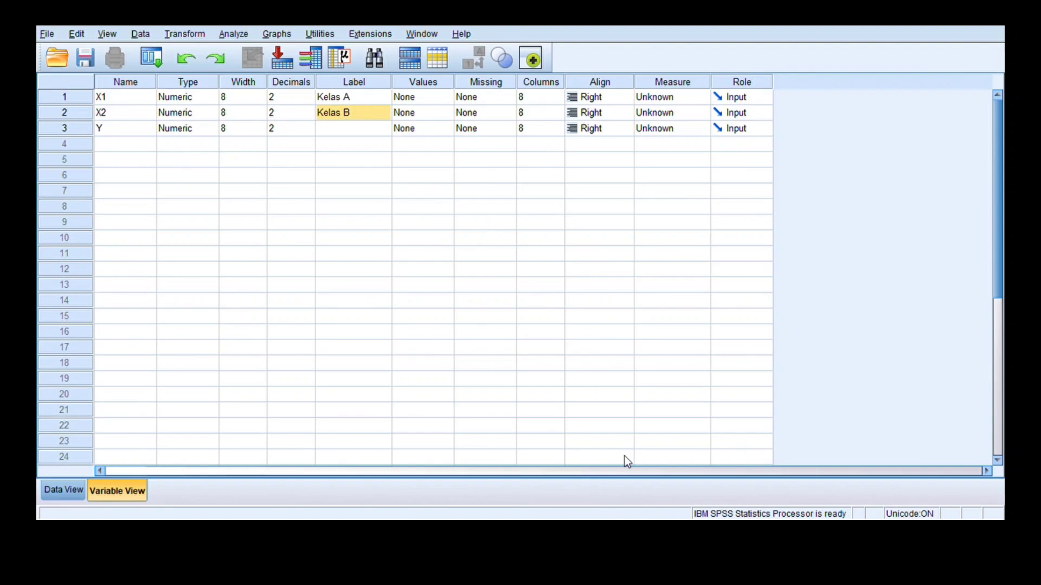
Label X1 as Motivasi Belajar Siswa, X2 as Kepercayaan Diri Siswa and Y as Prestasi Belajar Siswa, pasting the names from the Excel description
click(358, 96)
key(ctrl+v)
click(353, 114)
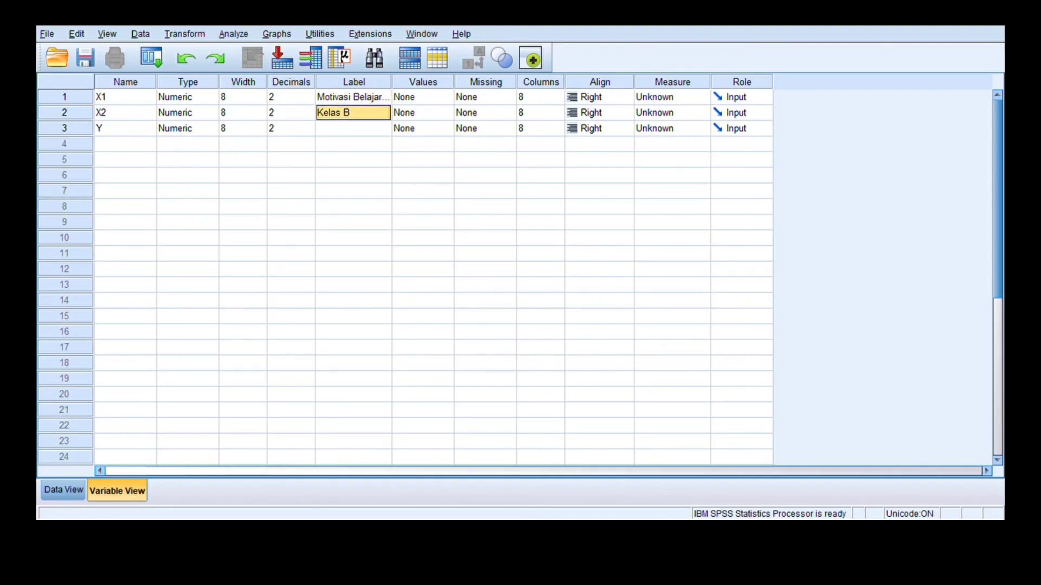
key(alt+Tab)
click(473, 236)
key(ctrl+v)
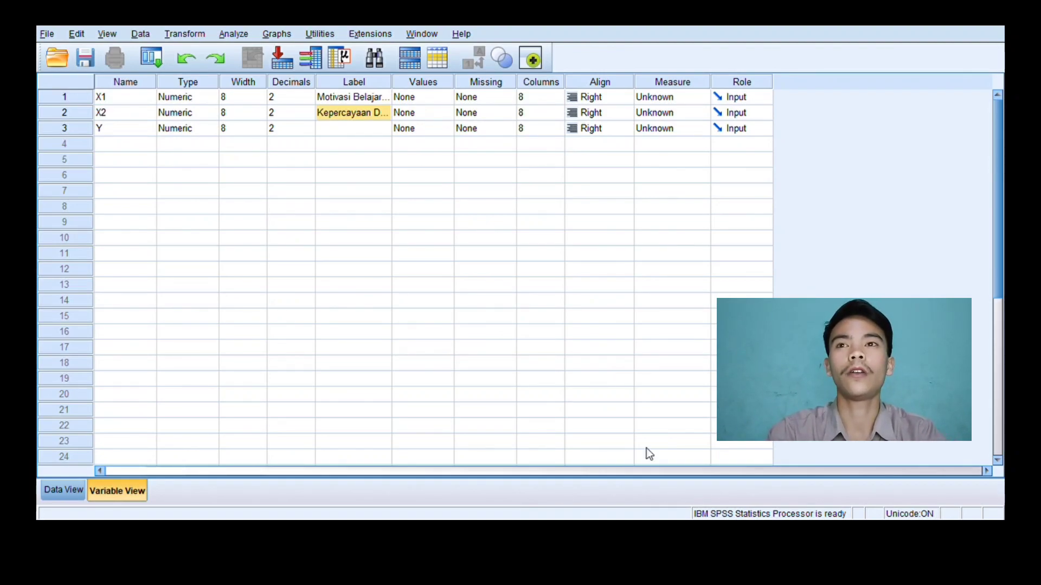
click(345, 130)
key(ctrl+v)
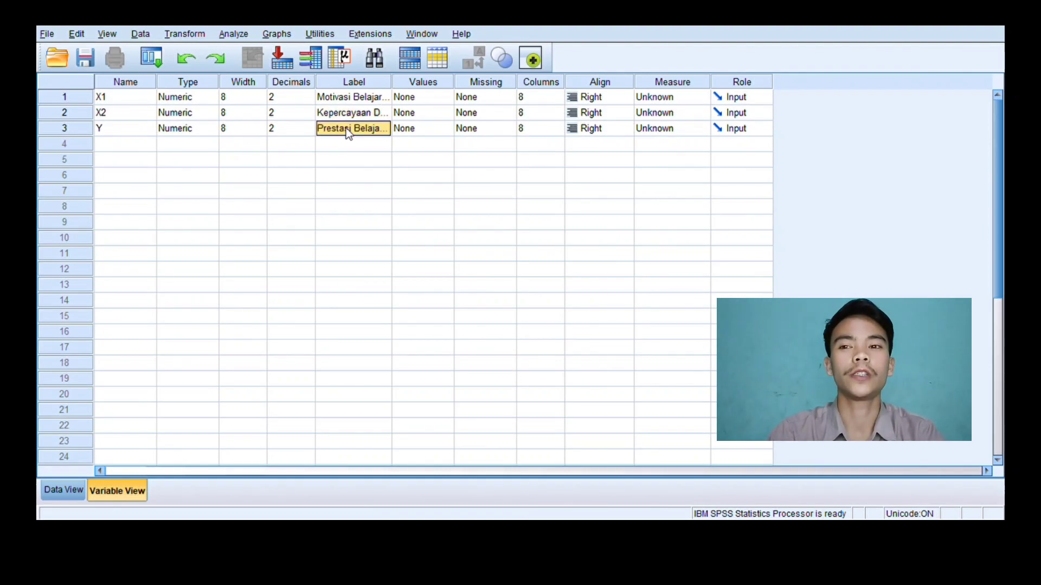
Paste the copied Excel scores into the data sheet under X1, X2 and Y, starting at the first case
click(67, 491)
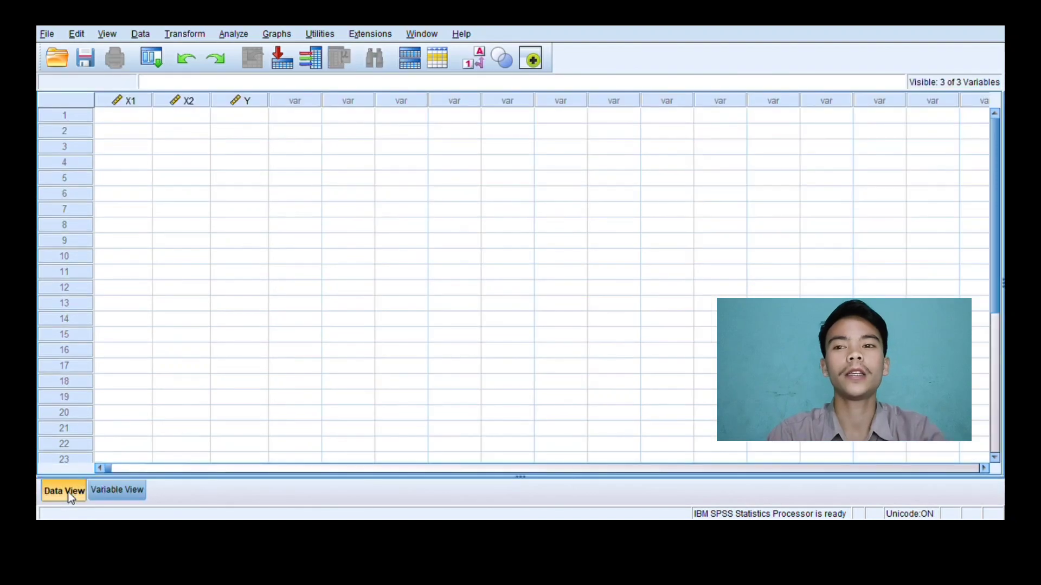
click(136, 118)
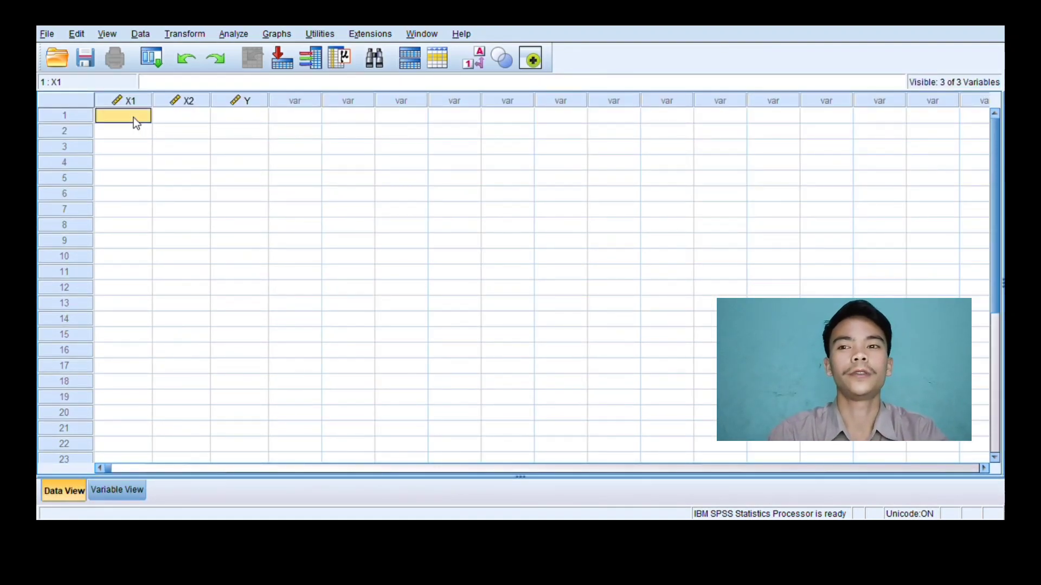
key(ctrl+v)
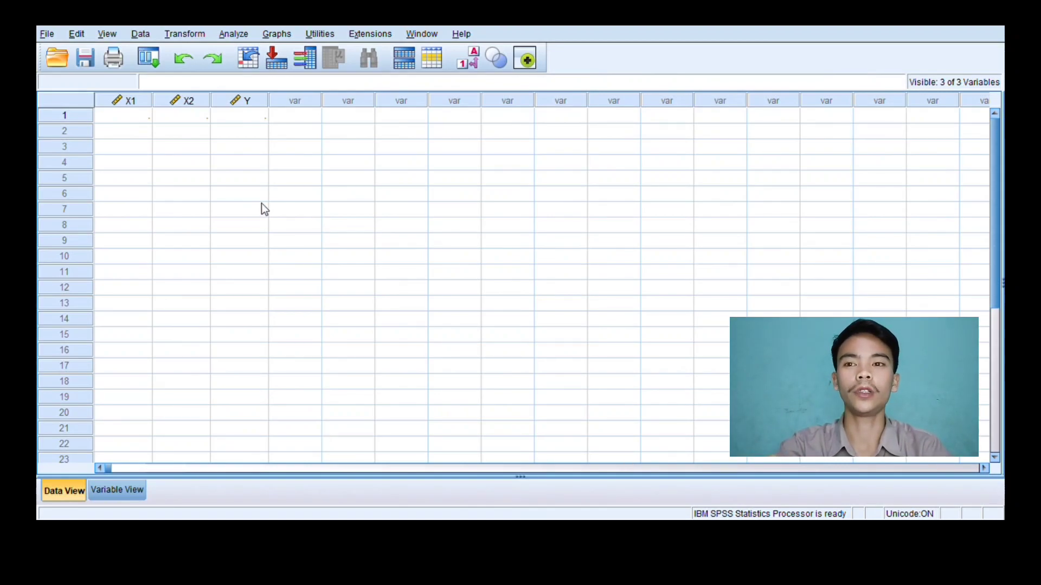
click(140, 114)
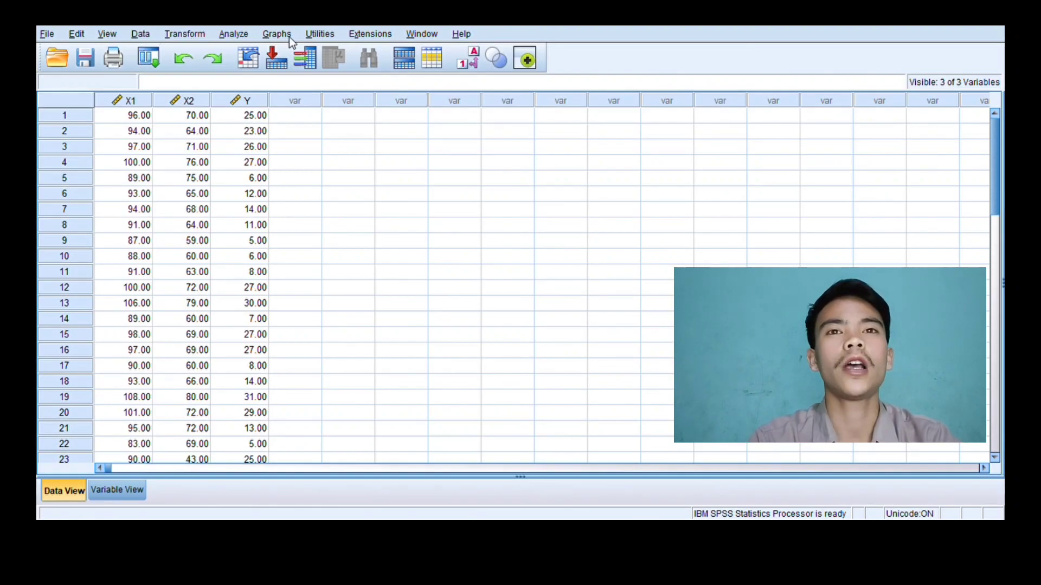
Start a regression analysis on the pasted student data
click(237, 34)
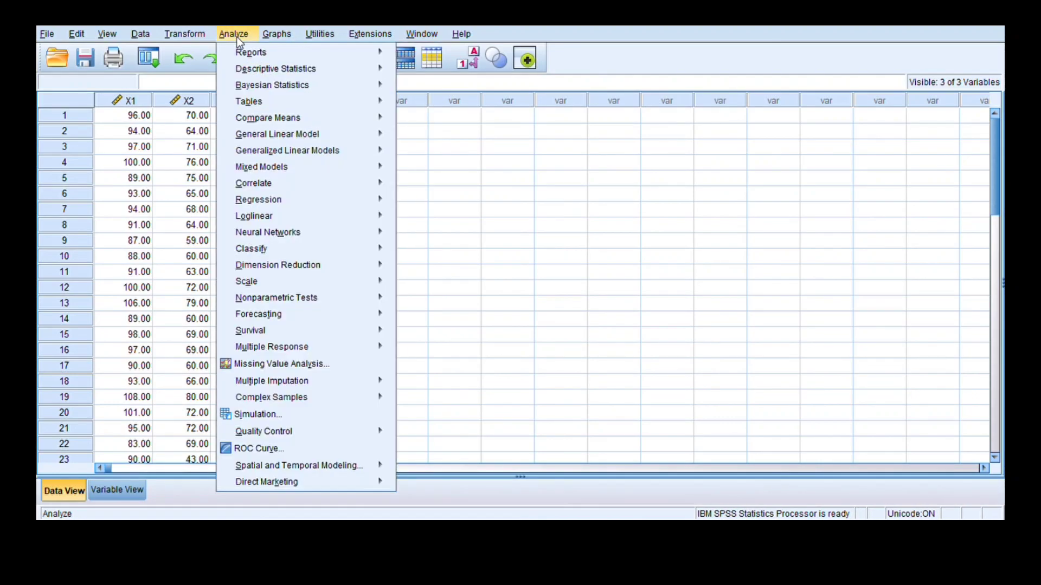
click(236, 35)
click(236, 35)
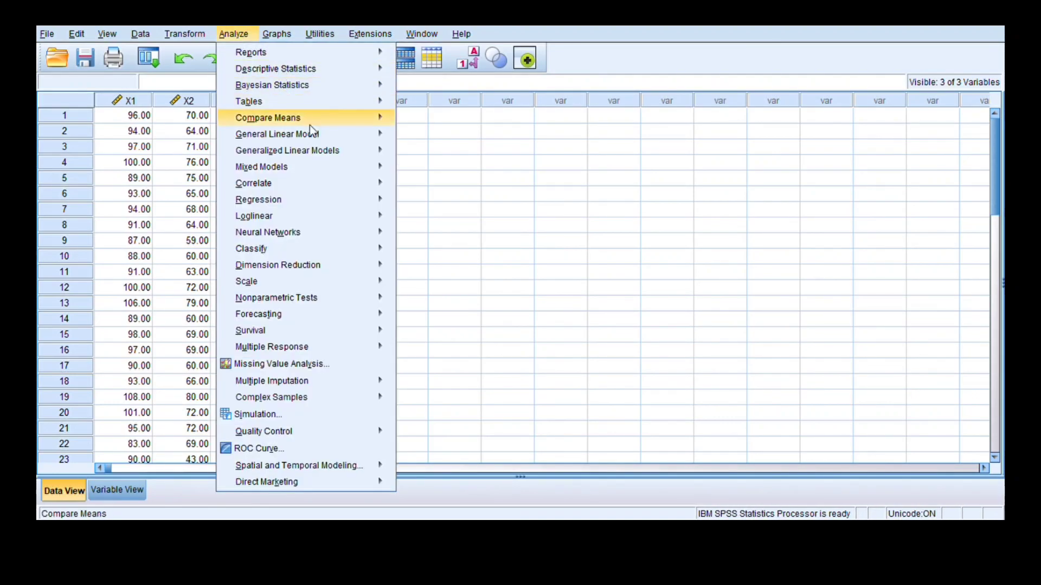
mouse_move(320, 137)
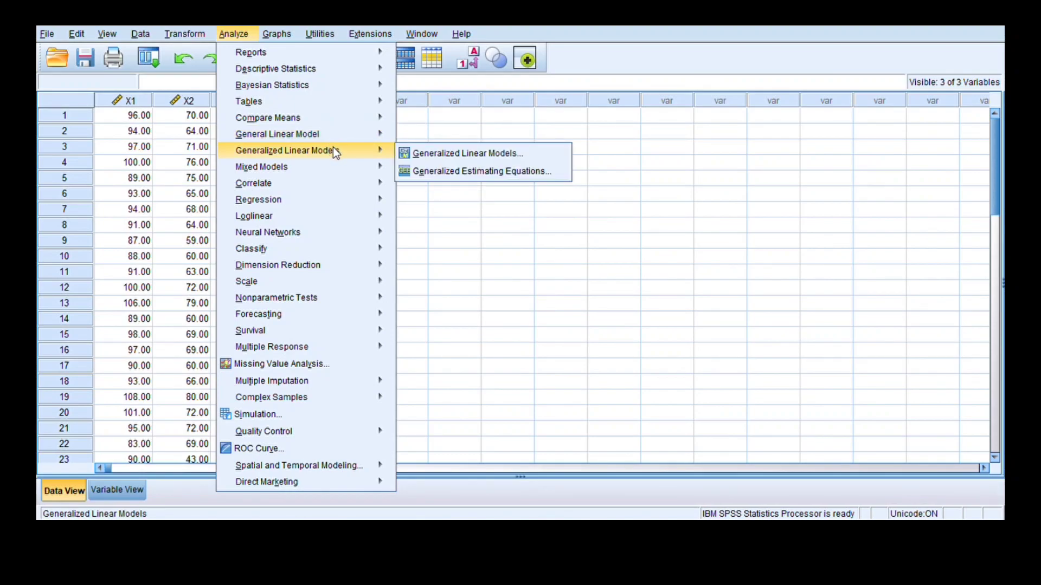
mouse_move(374, 170)
mouse_move(373, 200)
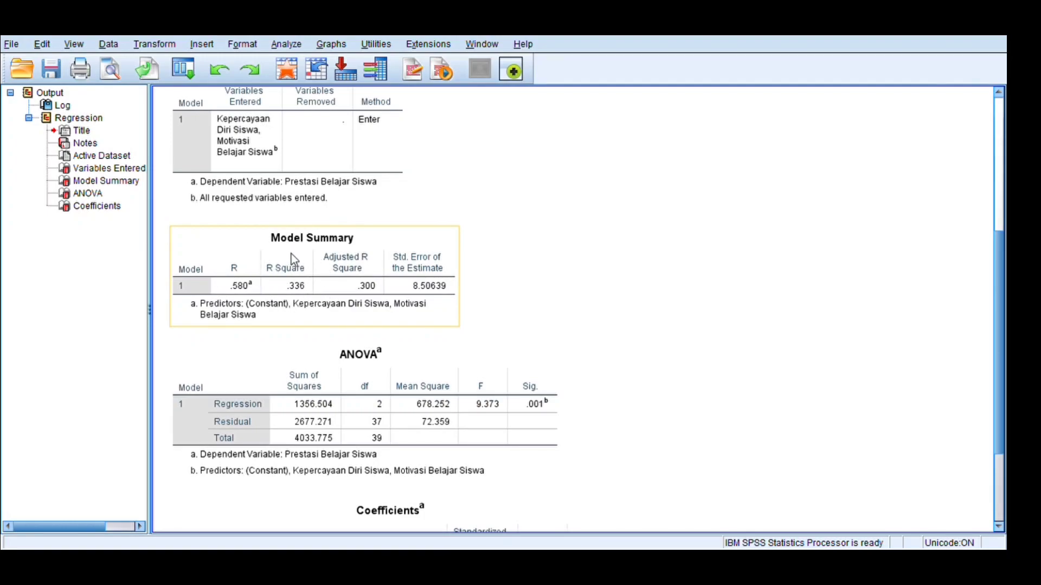
Select the Model Summary table in the regression output to examine its R and R Square values
click(309, 278)
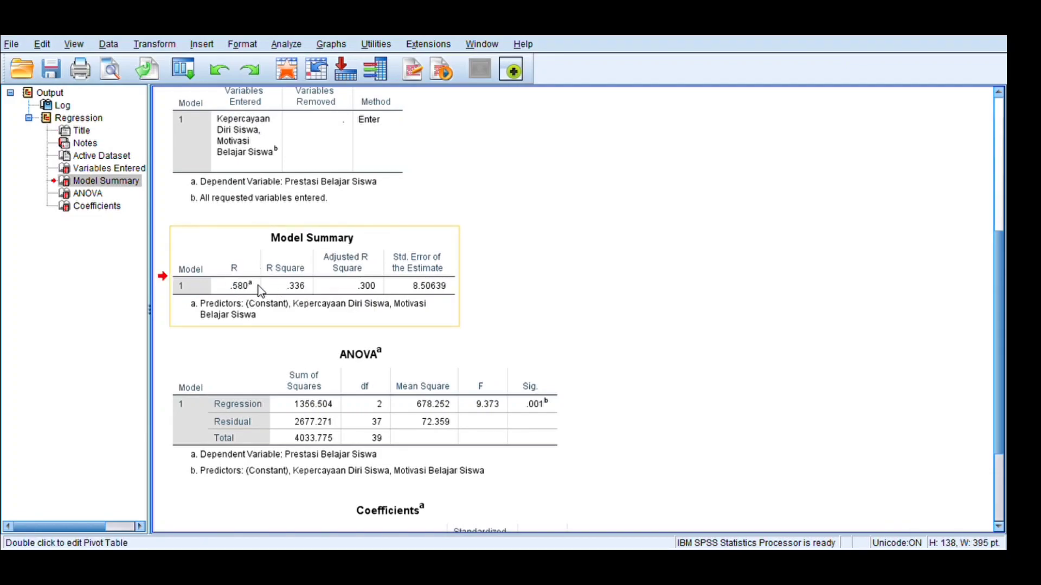